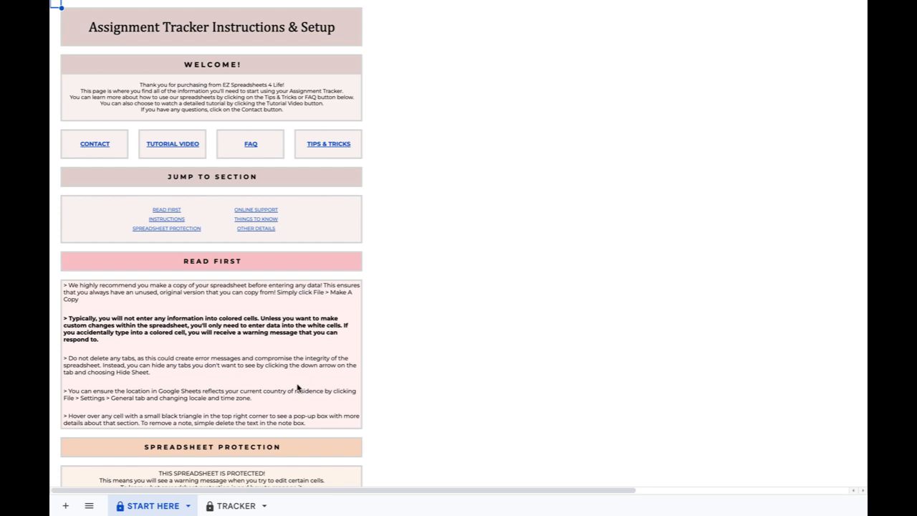
# - Open the TRACKER sheet and add Spanish with its teacher's surname in the last row of the class list
pyautogui.click(236, 507)
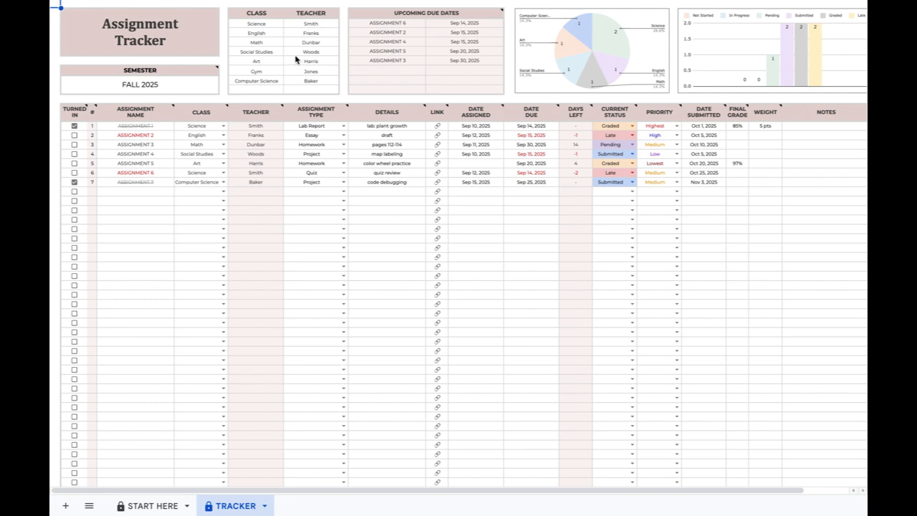
pyautogui.click(272, 90)
pyautogui.write('Spanish')
pyautogui.press('Tab')
pyautogui.write('Munroe')
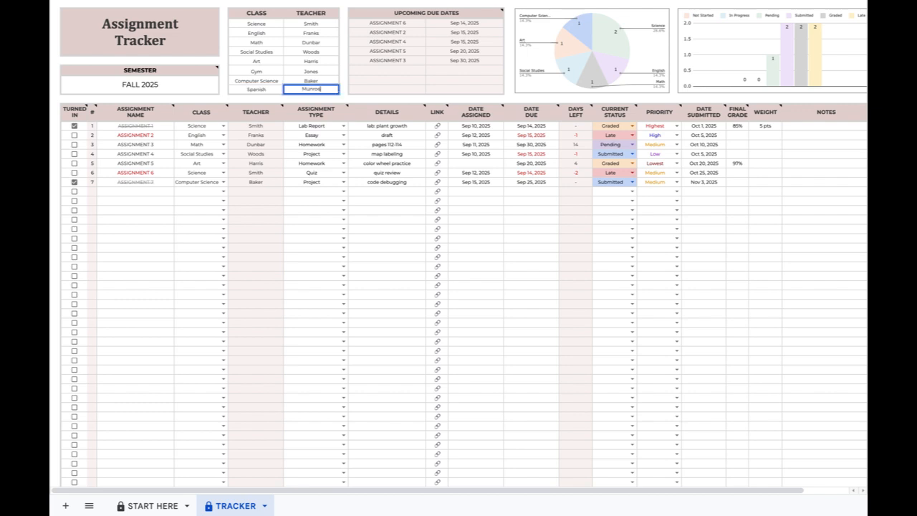
pyautogui.press('Return')
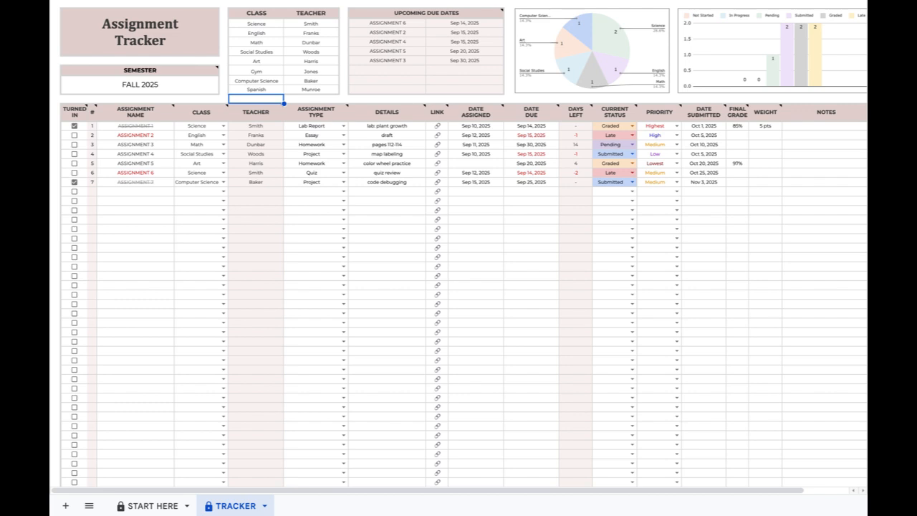
# - Enter ASSIGNMENT 8 as the assignment name in the first empty tracker row
pyautogui.click(171, 87)
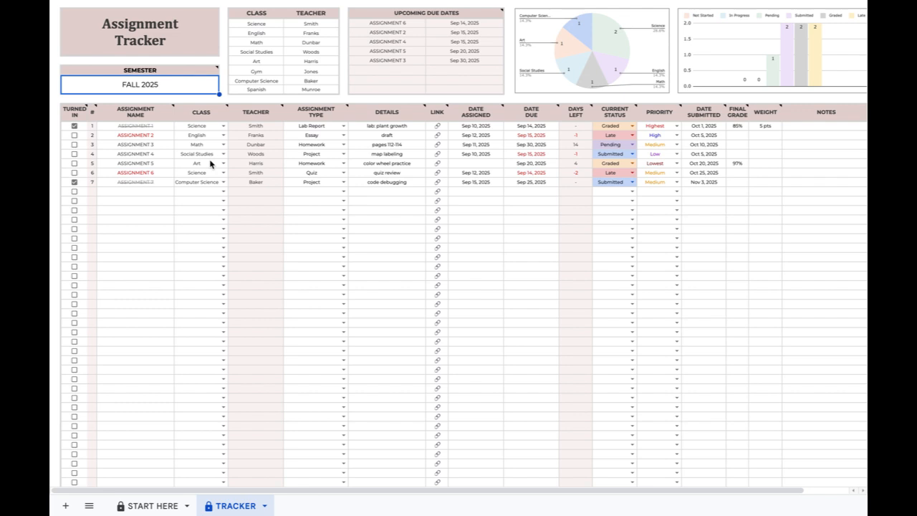
pyautogui.click(140, 118)
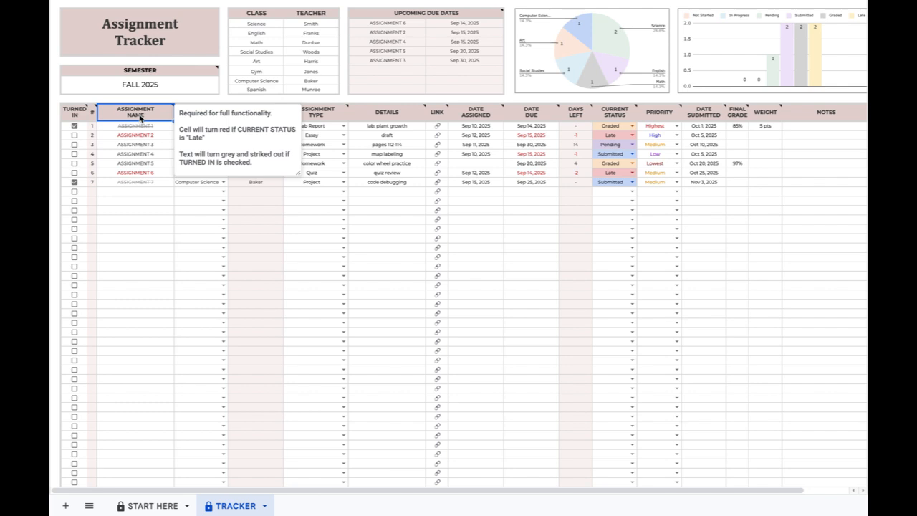
pyautogui.click(136, 192)
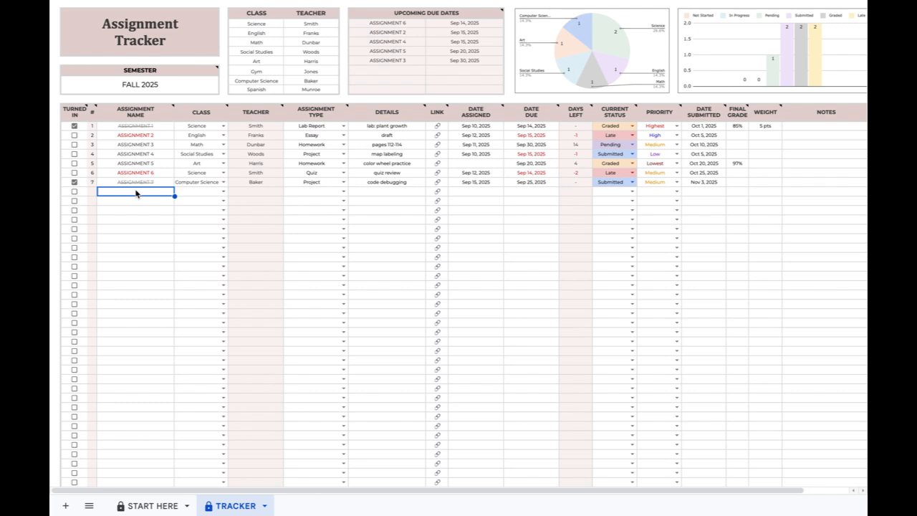
pyautogui.write('ASSIGNMENT 8')
pyautogui.press('Tab')
# - Enter ASSIGNMENT 9 as an assignment name three rows below ASSIGNMENT 8
pyautogui.click(161, 193)
pyautogui.click(131, 224)
pyautogui.write('A')
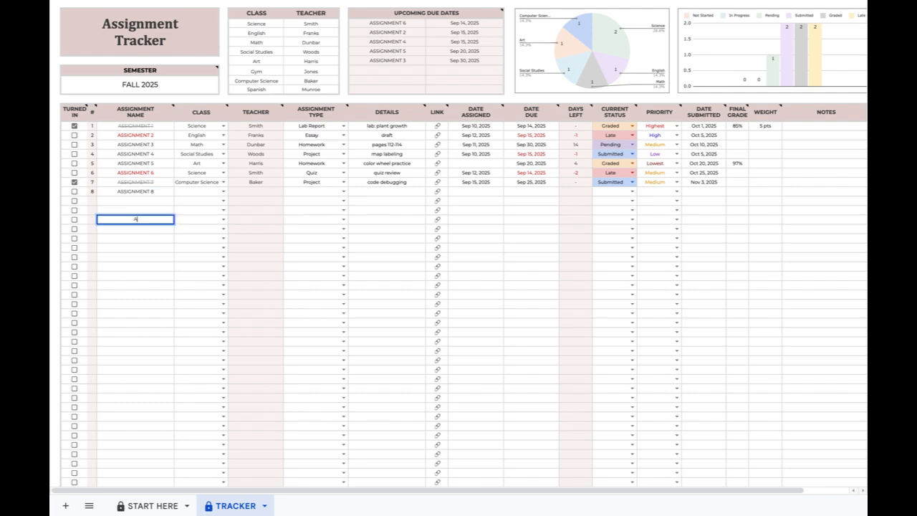
pyautogui.write('SSIGNMENT 9')
pyautogui.press('Return')
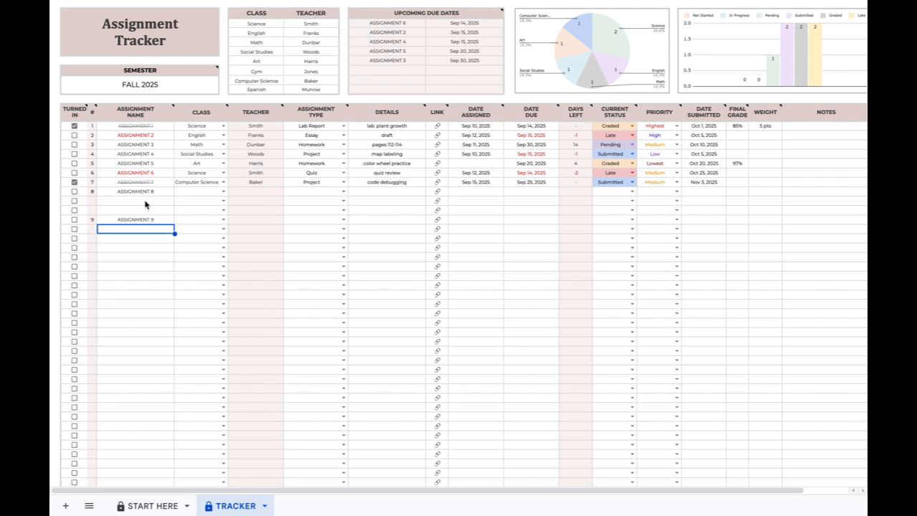
# - Clear the ASSIGNMENT 5 name, and undo both that deletion and the ASSIGNMENT 9 entry
pyautogui.click(149, 166)
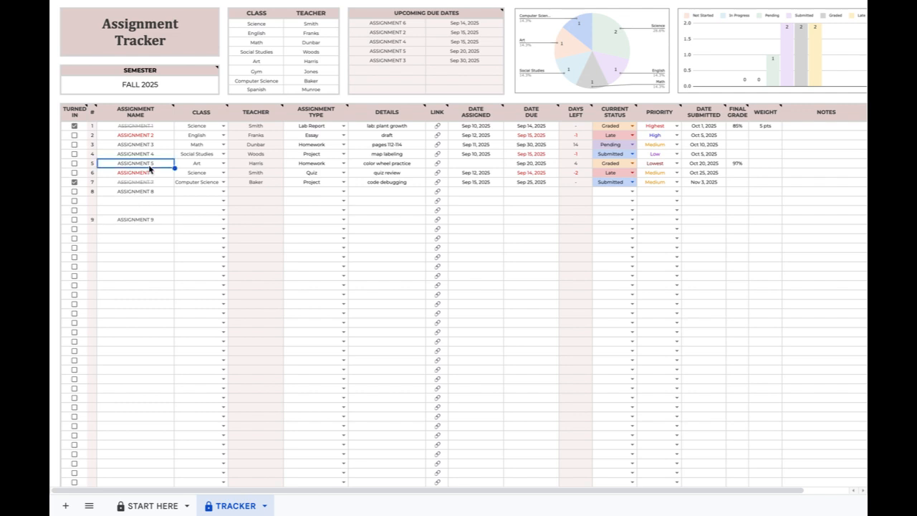
pyautogui.press('Delete')
pyautogui.hotkey('ctrl', 'z')
pyautogui.hotkey('ctrl', 'z')
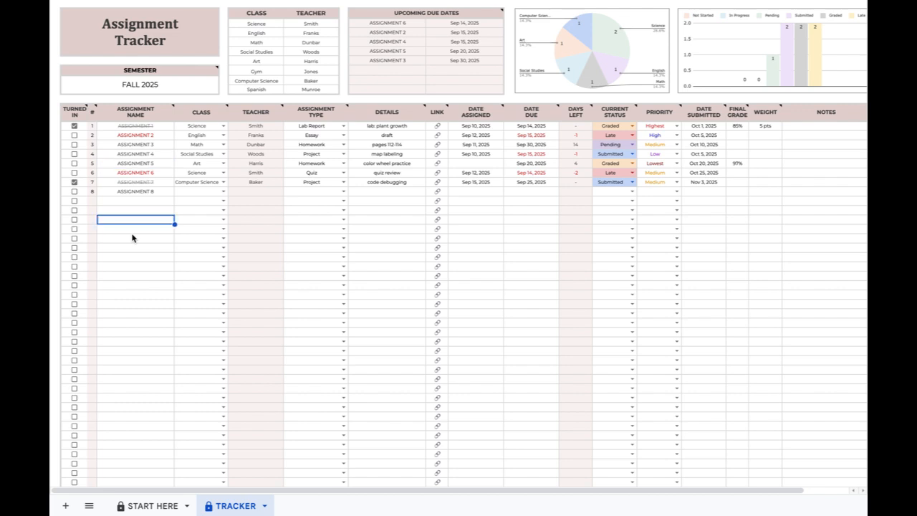
# - Set the class of ASSIGNMENT 8 to Spanish
pyautogui.click(224, 191)
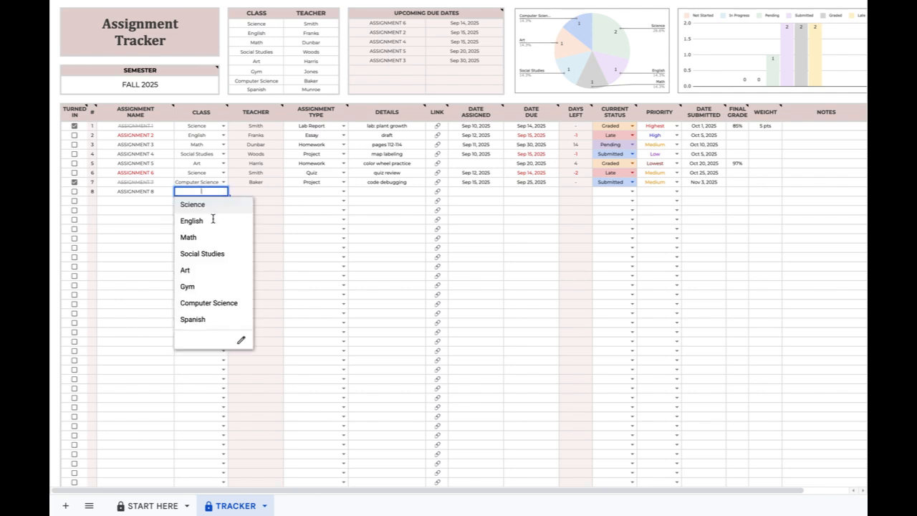
pyautogui.click(192, 319)
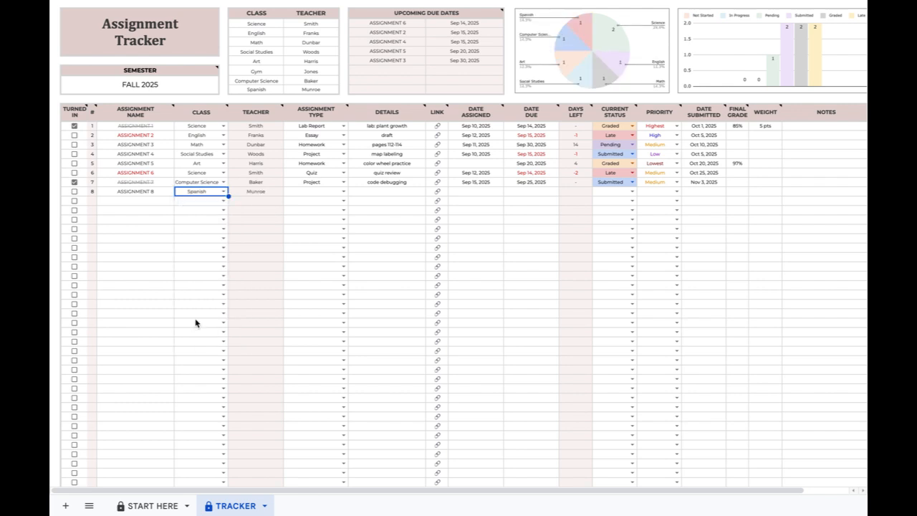
# - Try to edit the protected teacher cell in the row below ASSIGNMENT 8, and cancel the edit
pyautogui.click(278, 193)
pyautogui.doubleClick(259, 201)
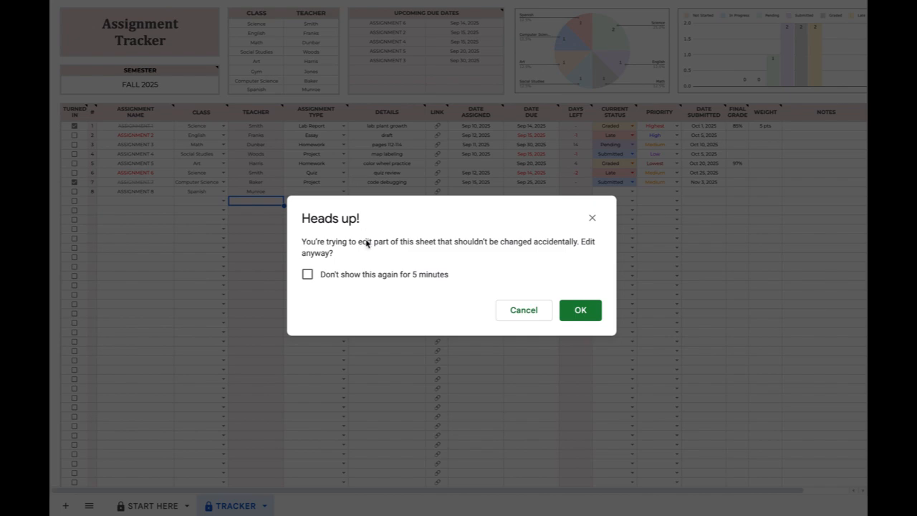
pyautogui.press('Escape')
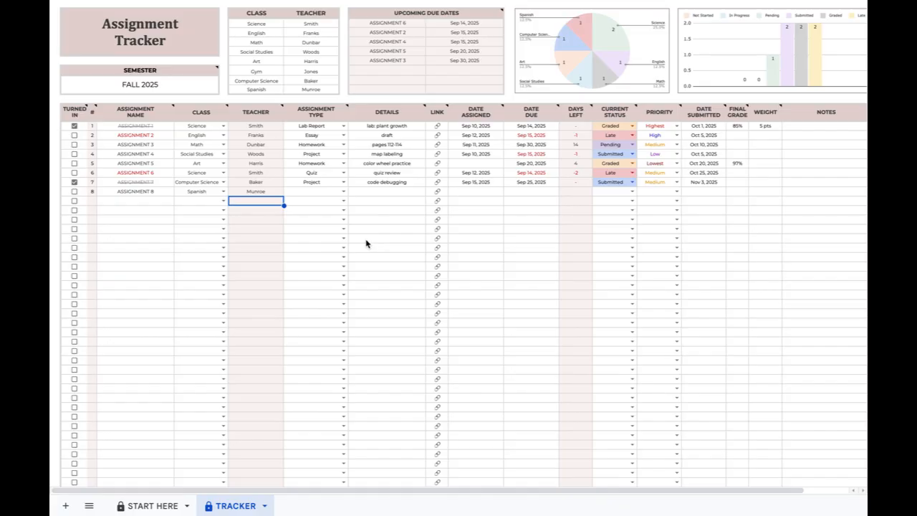
# - Set the assignment type of ASSIGNMENT 8 to Homework and its details to VERB CONJUGATION
pyautogui.click(304, 193)
pyautogui.click(344, 193)
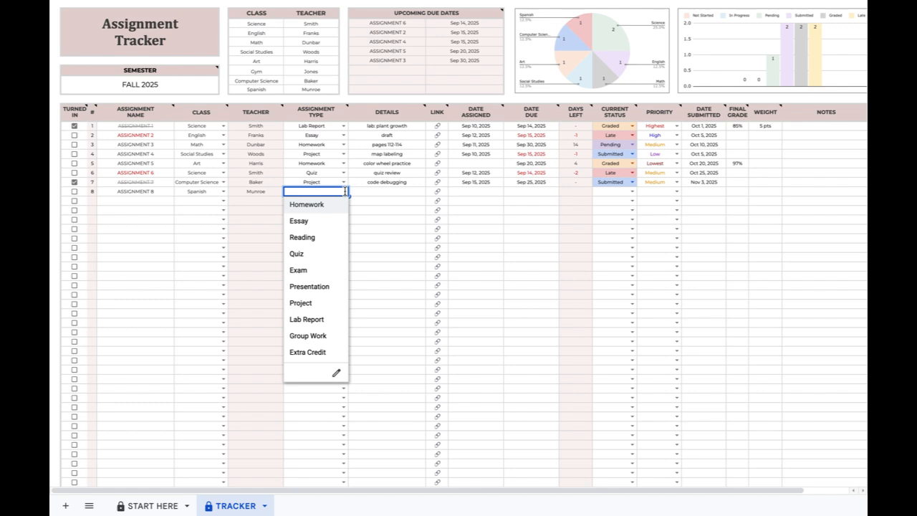
pyautogui.click(326, 204)
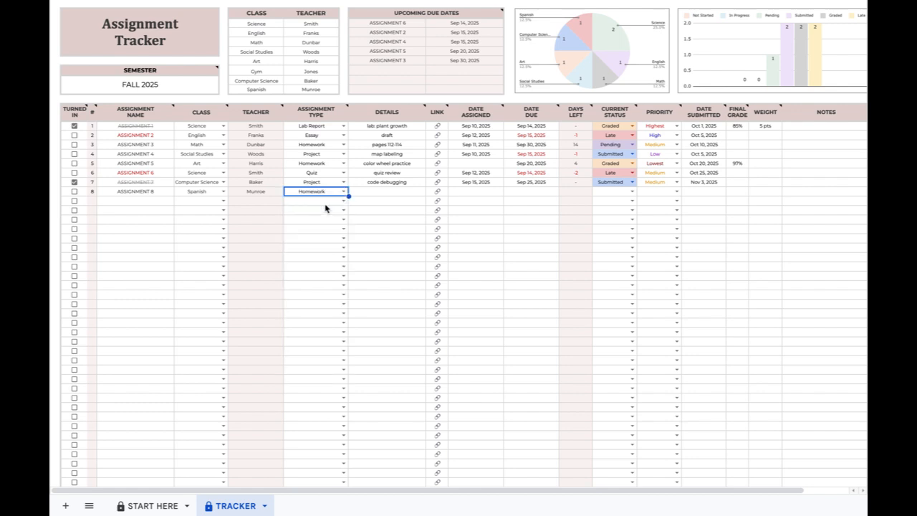
pyautogui.click(389, 194)
pyautogui.write('VER')
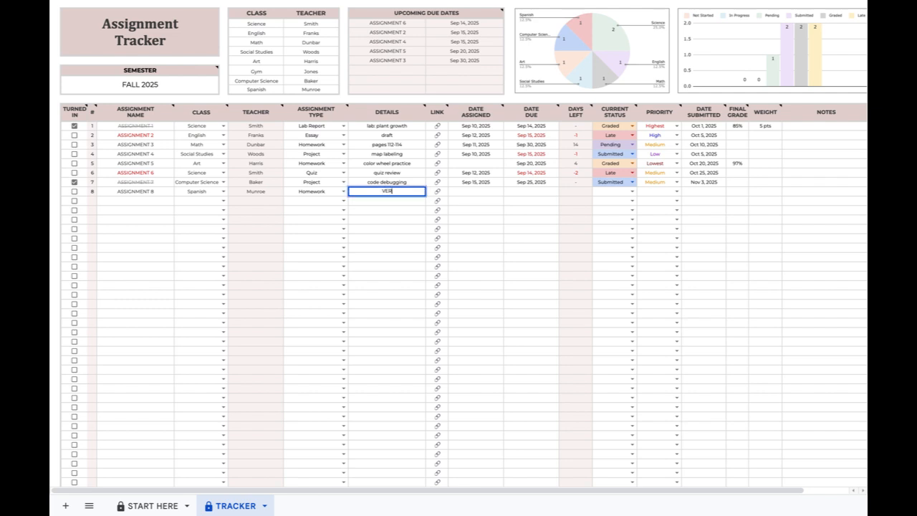
pyautogui.write('B CONJUGATION')
pyautogui.press('Tab')
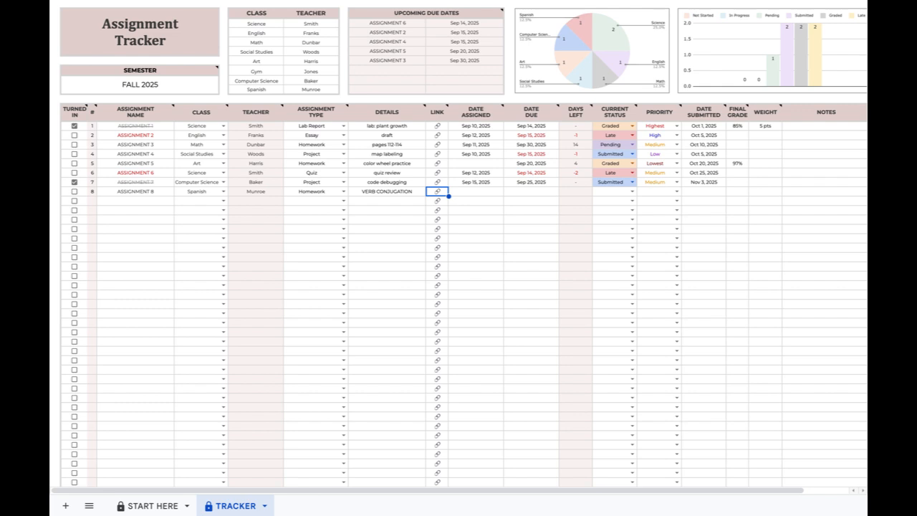
# - Insert a link to STUDYSPANISH.COM in the link cell of ASSIGNMENT 8
pyautogui.rightClick(441, 195)
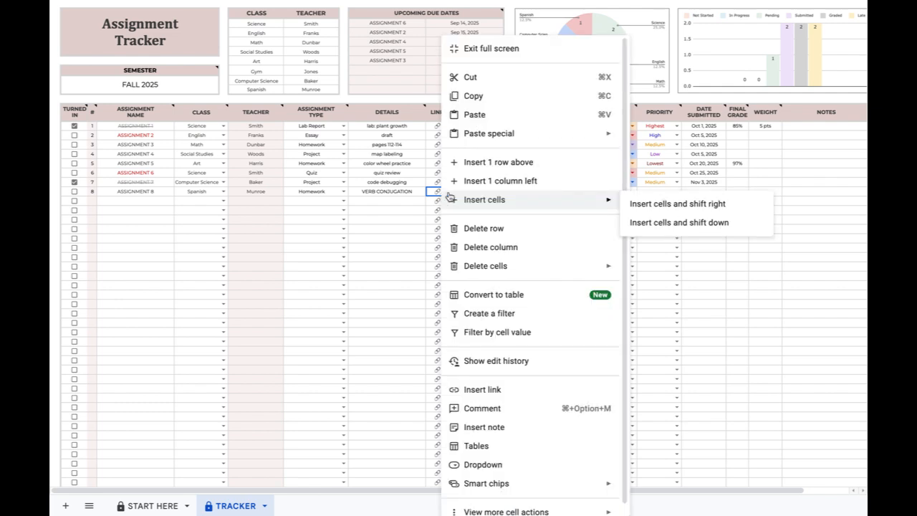
pyautogui.click(487, 391)
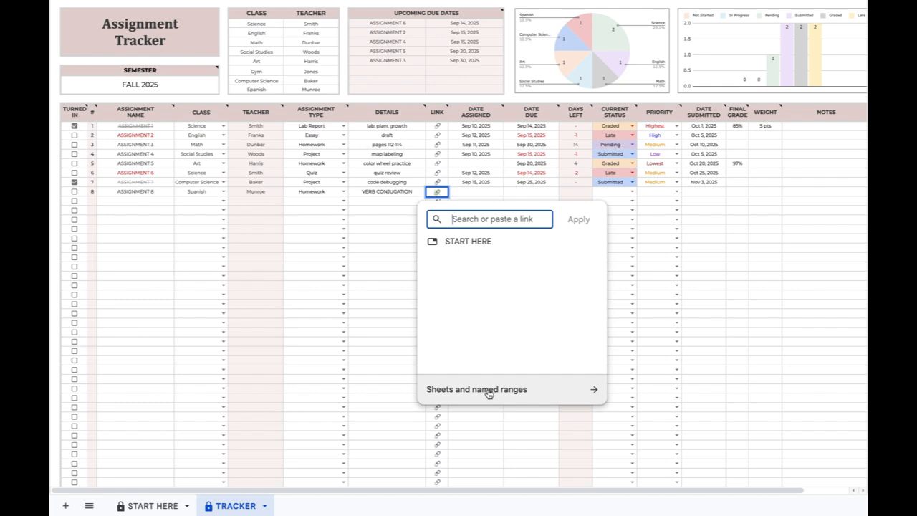
pyautogui.write('STUDYSPANISH.COM')
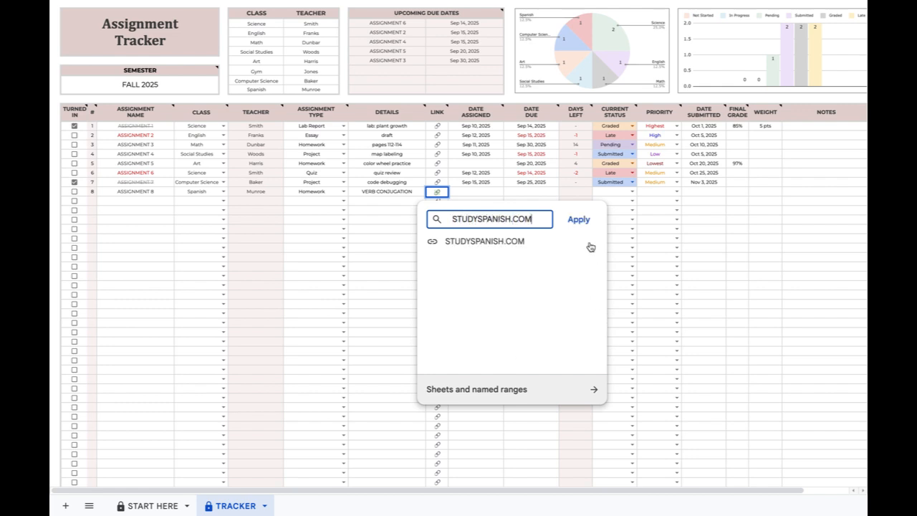
pyautogui.click(578, 221)
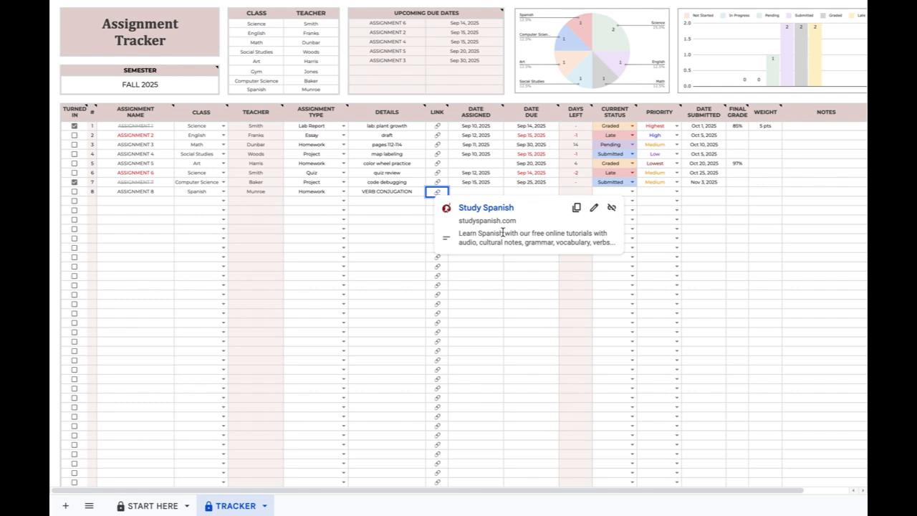
pyautogui.click(517, 288)
# - Set the due date of ASSIGNMENT 8 to 9/18
pyautogui.click(471, 195)
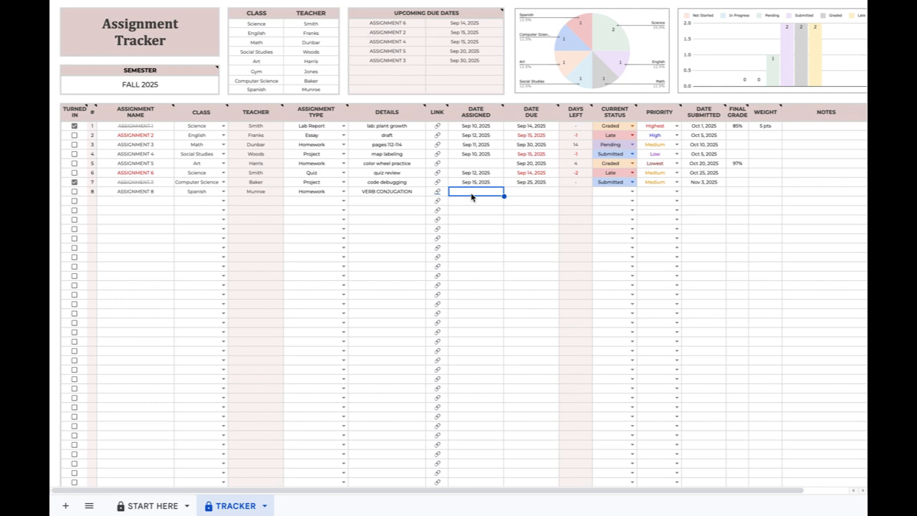
pyautogui.click(525, 193)
pyautogui.click(573, 195)
pyautogui.click(490, 196)
pyautogui.click(521, 194)
pyautogui.write('9/18')
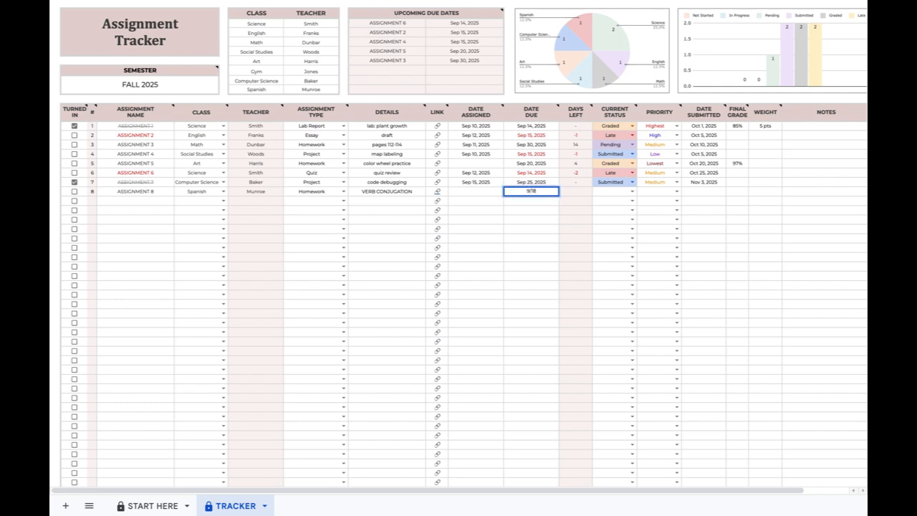
pyautogui.press('Tab')
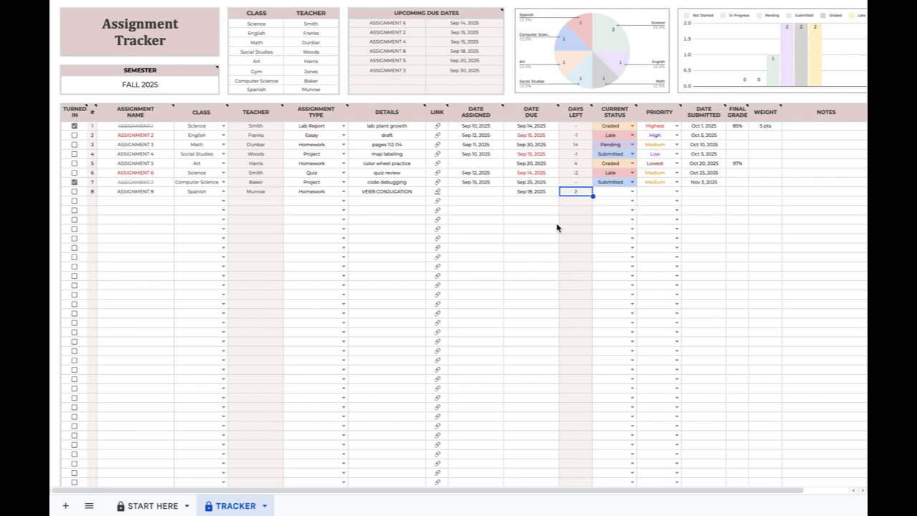
# - Review the overdue due dates and mark ASSIGNMENT 2 as turned in
pyautogui.click(533, 175)
pyautogui.click(529, 156)
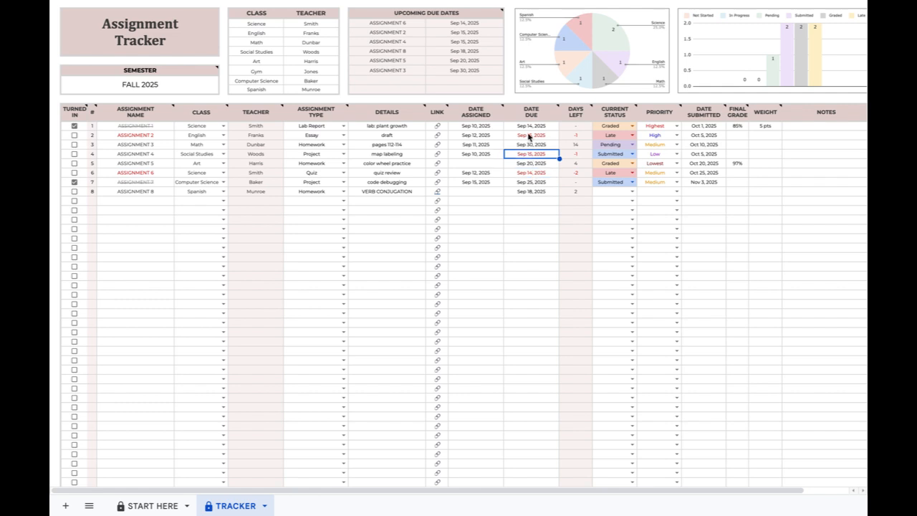
pyautogui.click(529, 137)
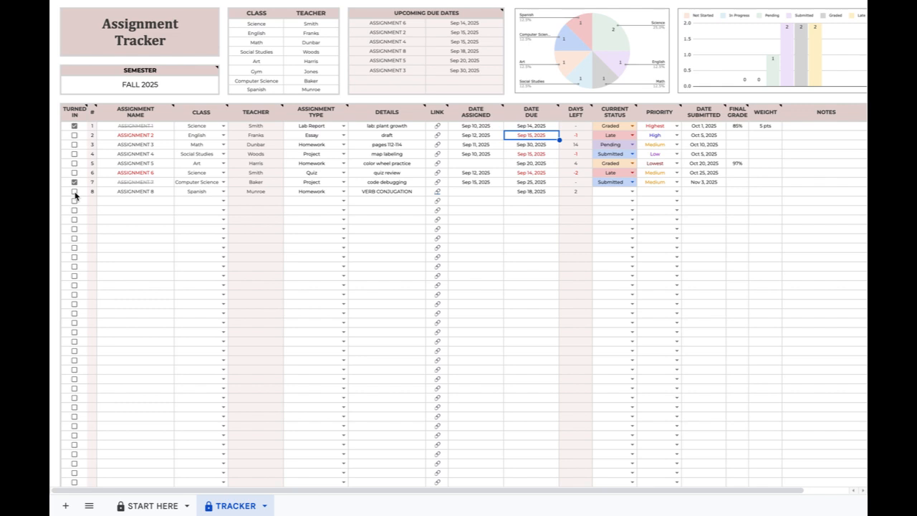
pyautogui.click(74, 135)
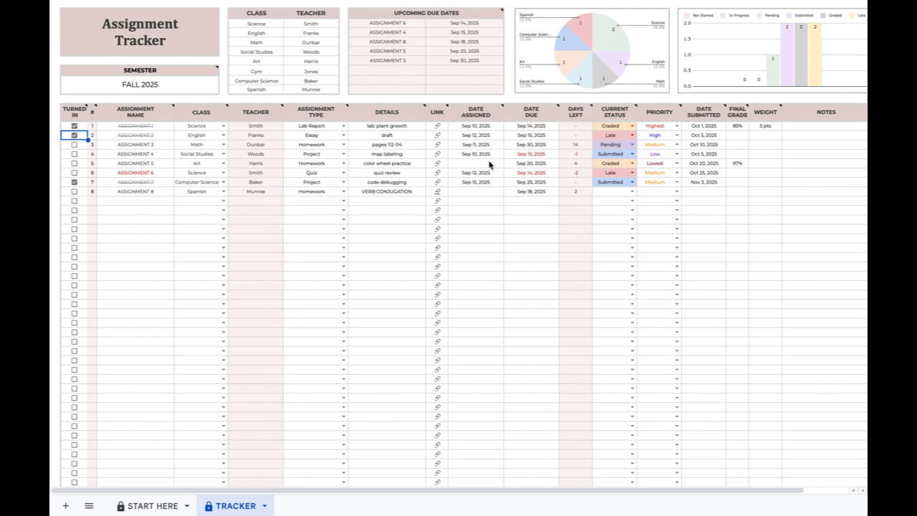
# - Enter 9/19 as the date assigned for ASSIGNMENT 8, and undo that entry
pyautogui.click(485, 194)
pyautogui.write('9/19')
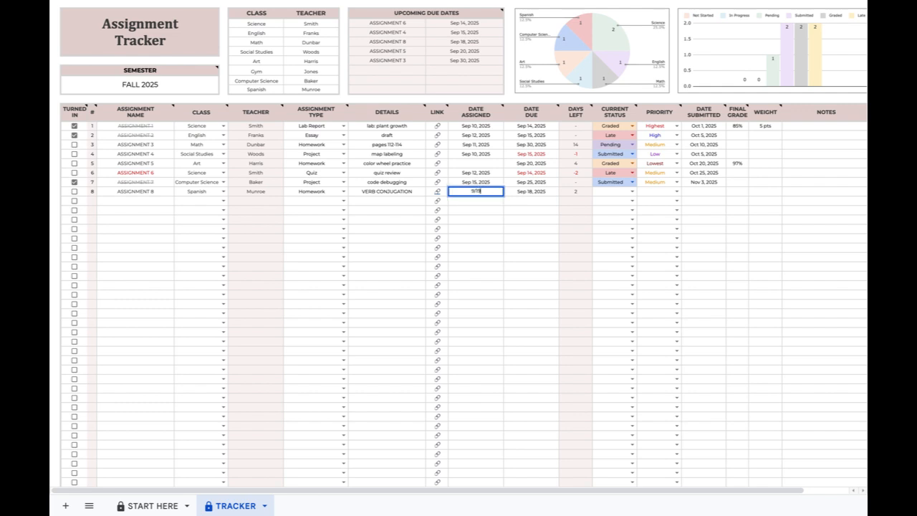
pyautogui.press('Tab')
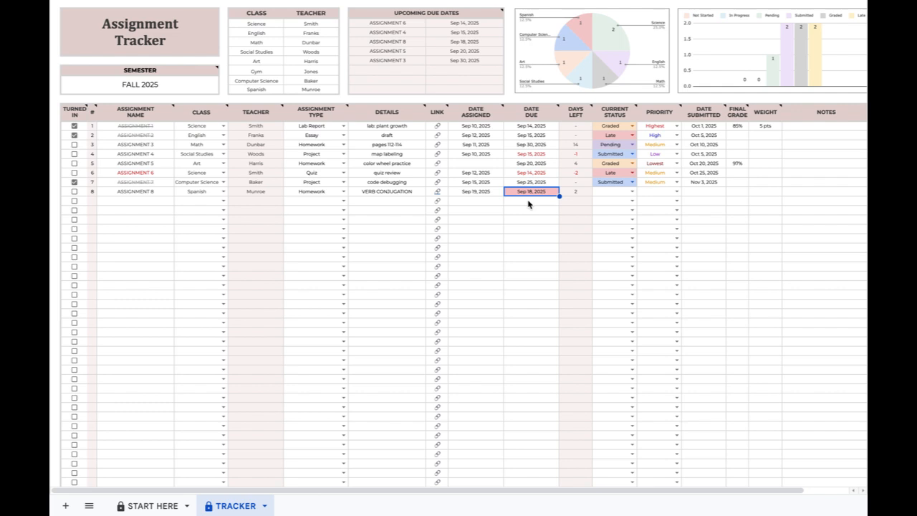
pyautogui.hotkey('ctrl', 'z')
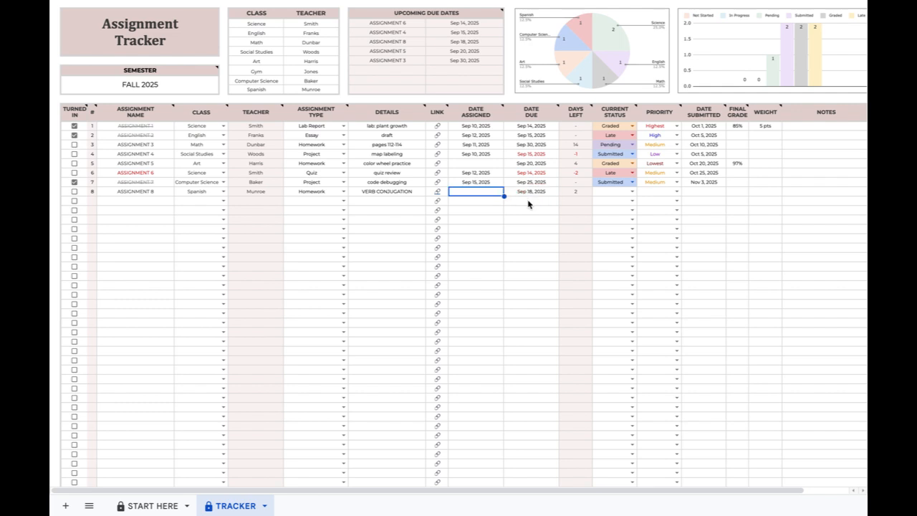
# - Set the current status of ASSIGNMENT 8 to In Progress
pyautogui.click(615, 193)
pyautogui.click(632, 192)
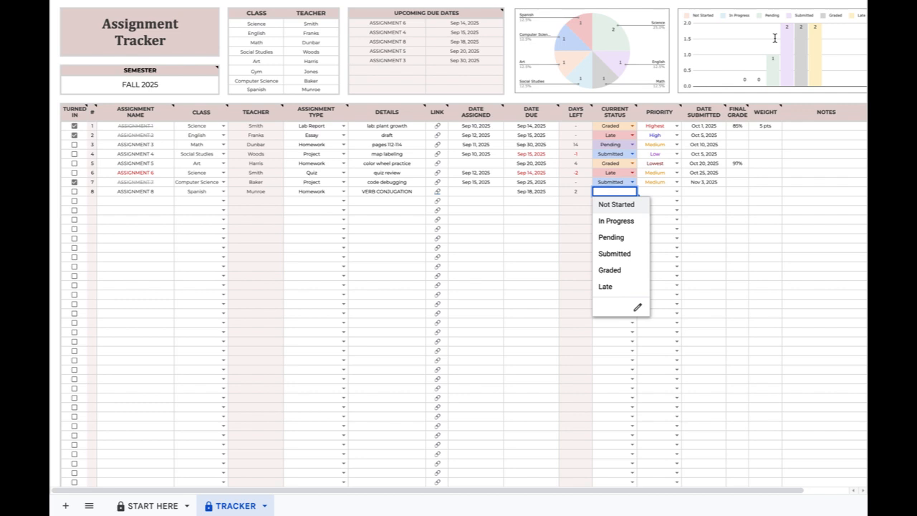
pyautogui.click(630, 221)
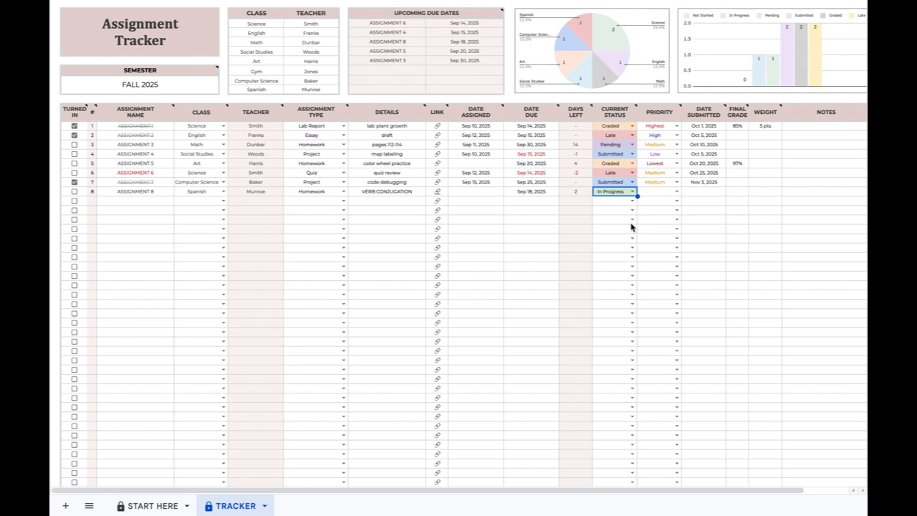
pyautogui.click(622, 174)
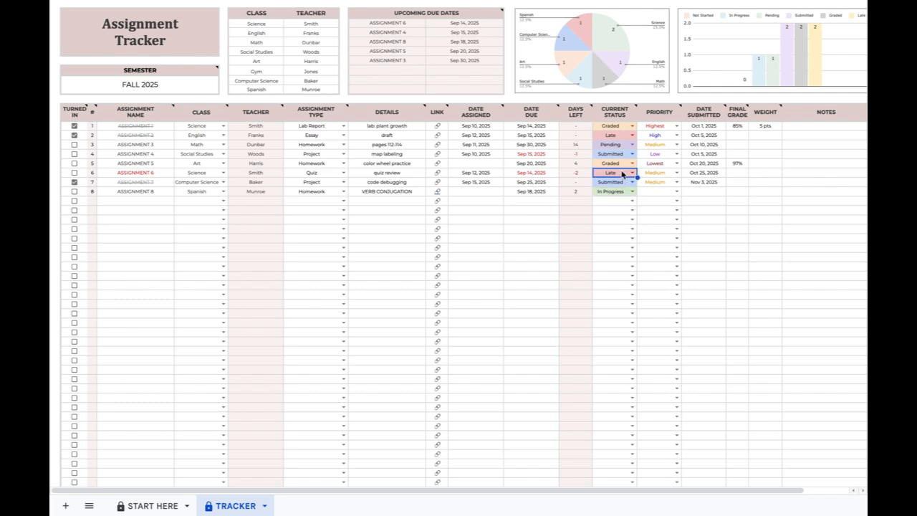
pyautogui.click(161, 178)
# - Set the priority of ASSIGNMENT 8 to High
pyautogui.click(653, 192)
pyautogui.click(677, 192)
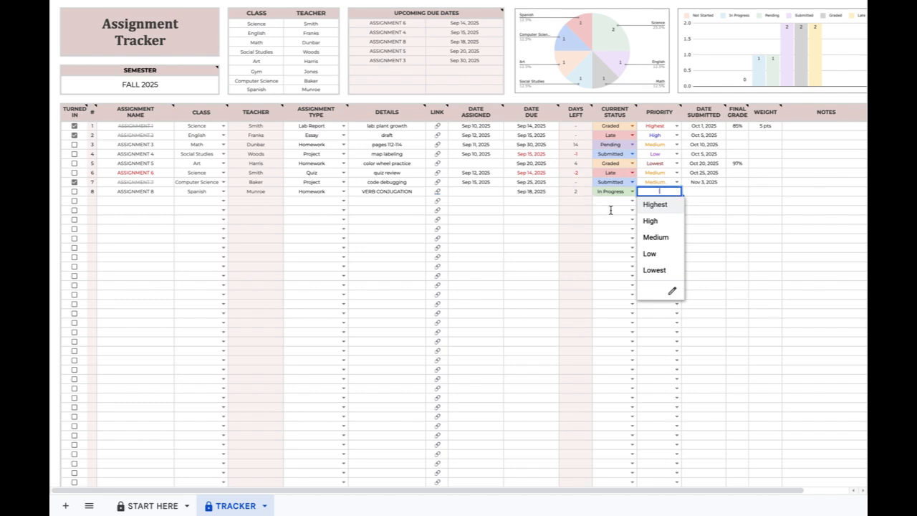
pyautogui.click(653, 221)
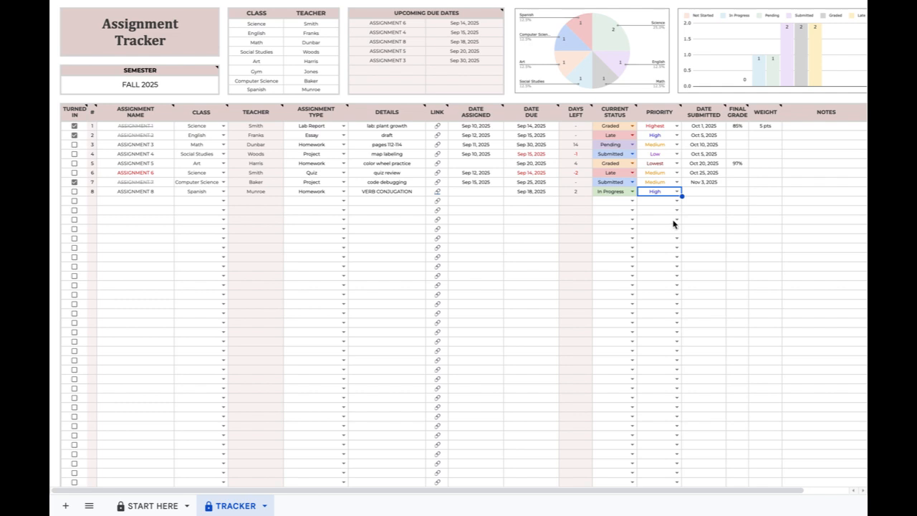
# - Go through the date submitted, final grade, weight and notes cells of ASSIGNMENT 8
pyautogui.hscroll(2, 727, 226)
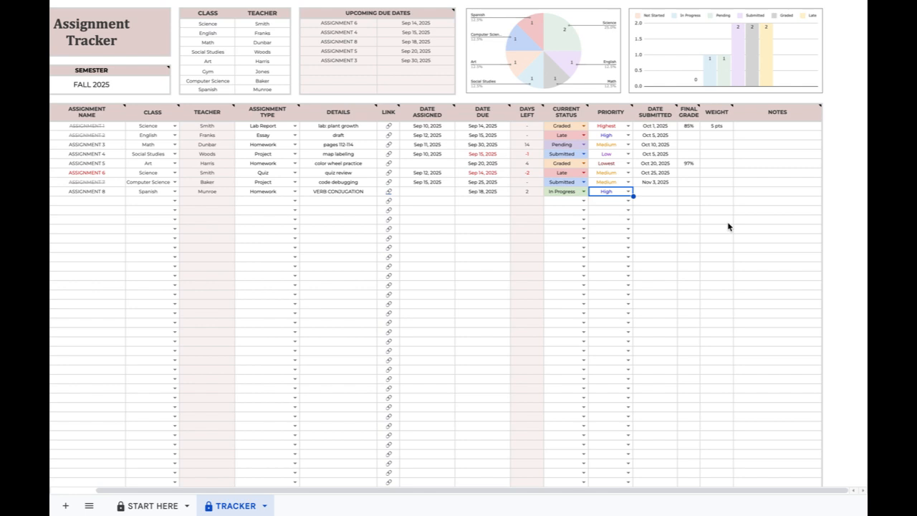
pyautogui.click(654, 192)
pyautogui.click(689, 192)
pyautogui.click(717, 195)
pyautogui.click(755, 194)
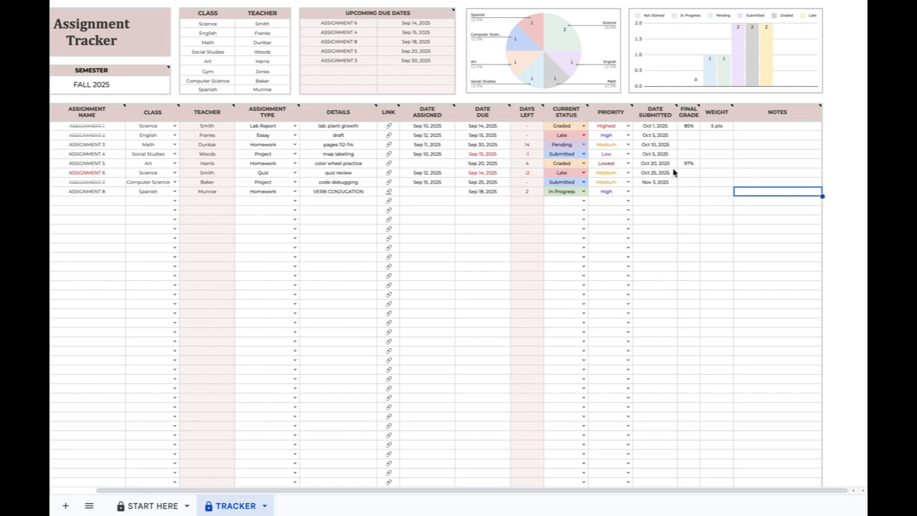
# - Review the note on the upcoming due dates table, the class pie chart, the status bar chart and the semester cell
pyautogui.click(437, 14)
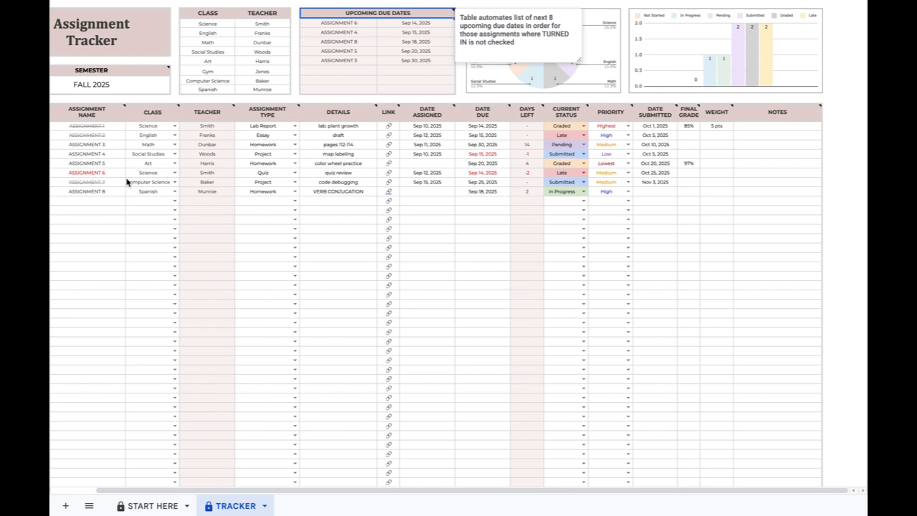
pyautogui.hscroll(-3, 129, 179)
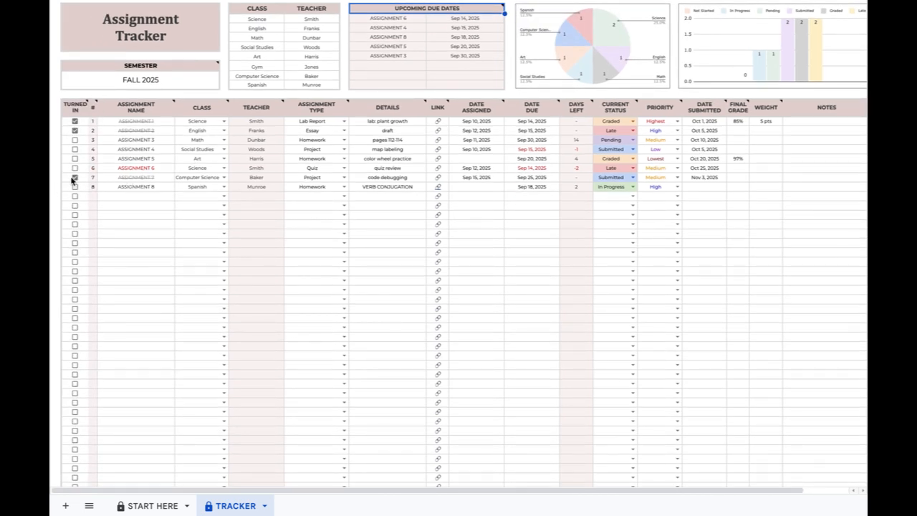
pyautogui.scroll(1, 250, 174)
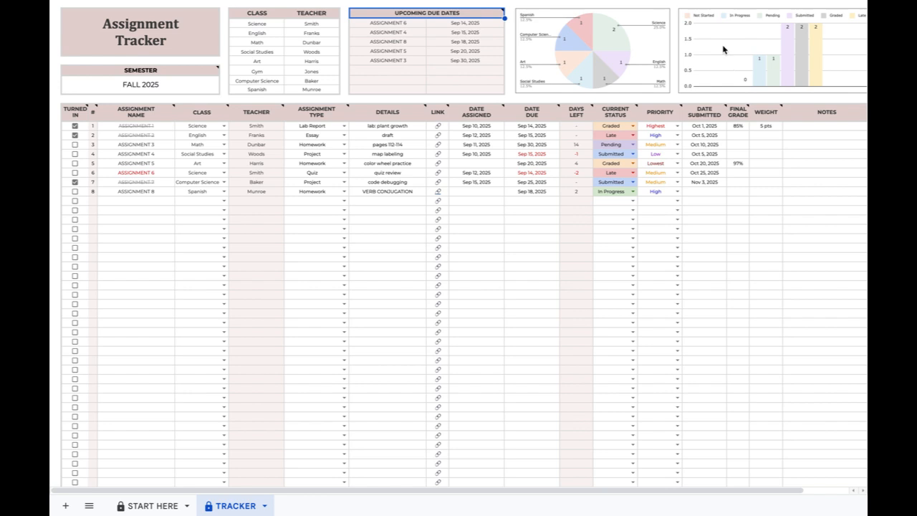
pyautogui.click(620, 50)
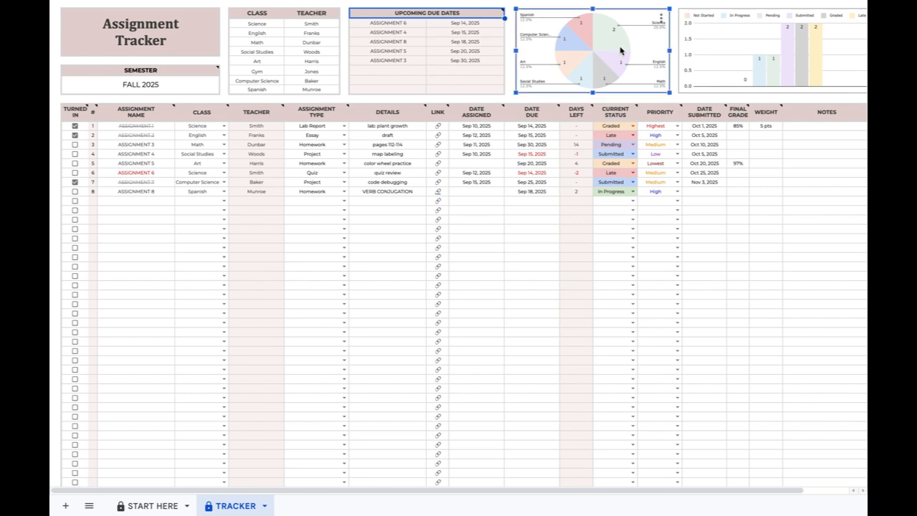
pyautogui.click(739, 54)
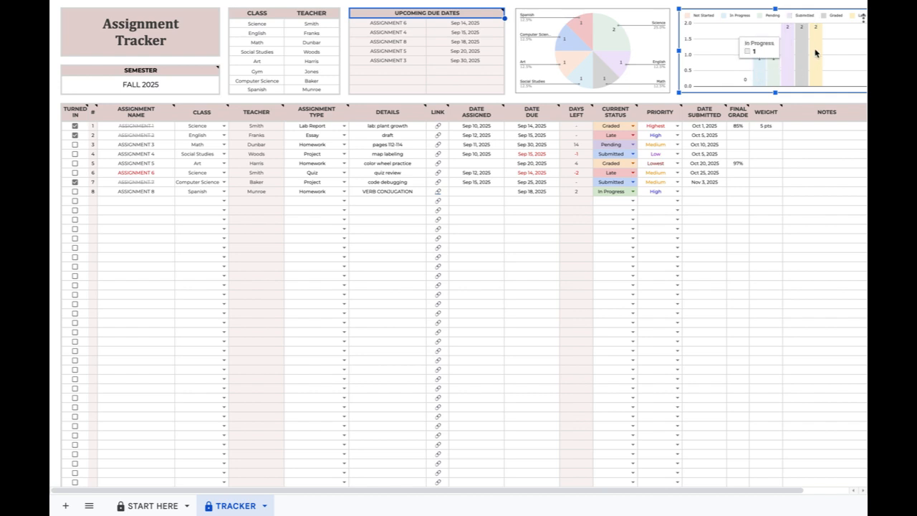
pyautogui.click(210, 89)
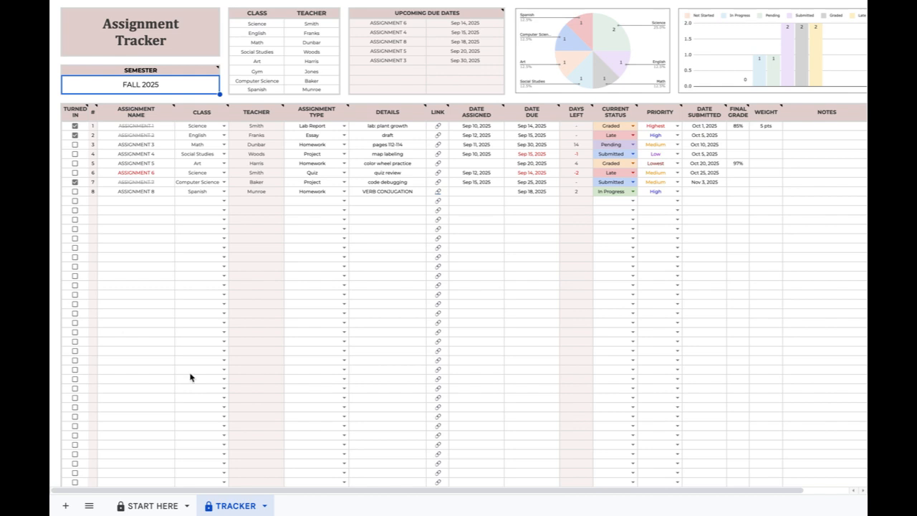
# - Duplicate the TRACKER sheet and rename the copy SPRING 2025
pyautogui.click(264, 506)
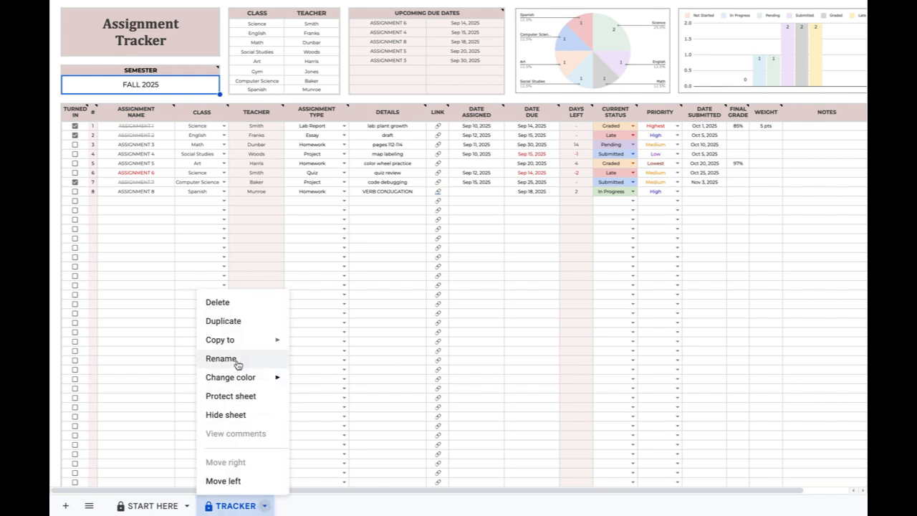
pyautogui.click(239, 324)
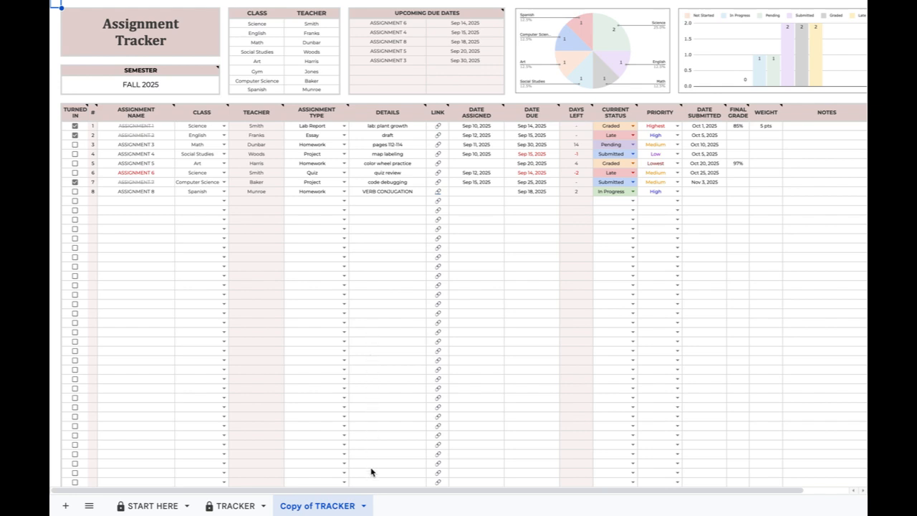
pyautogui.click(363, 506)
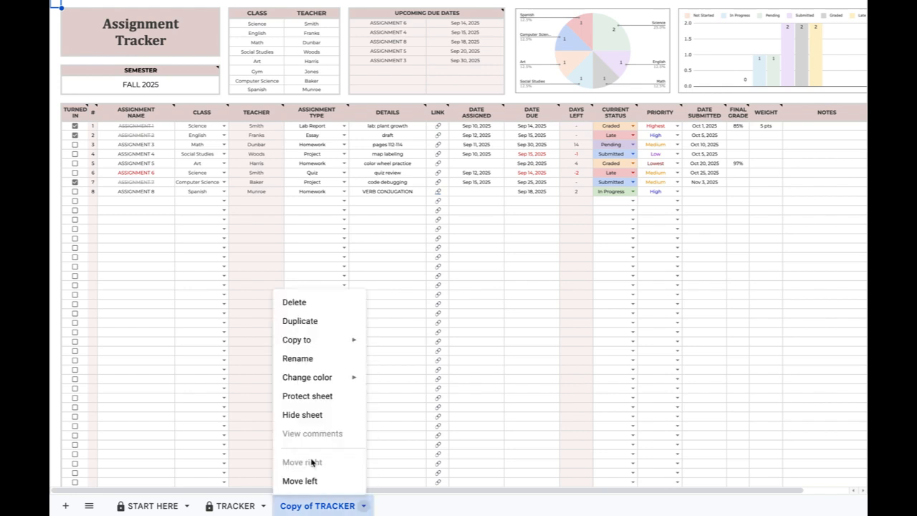
pyautogui.click(297, 358)
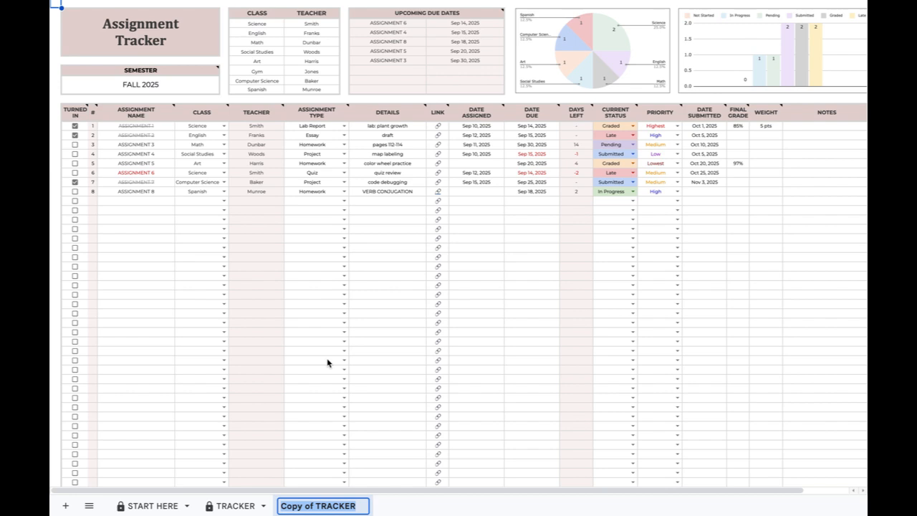
pyautogui.write('SPRING')
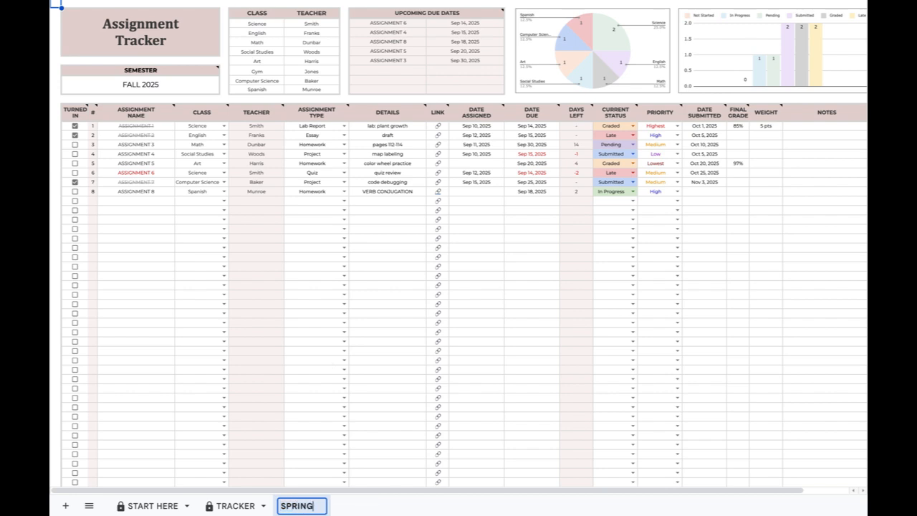
pyautogui.write(' 2025')
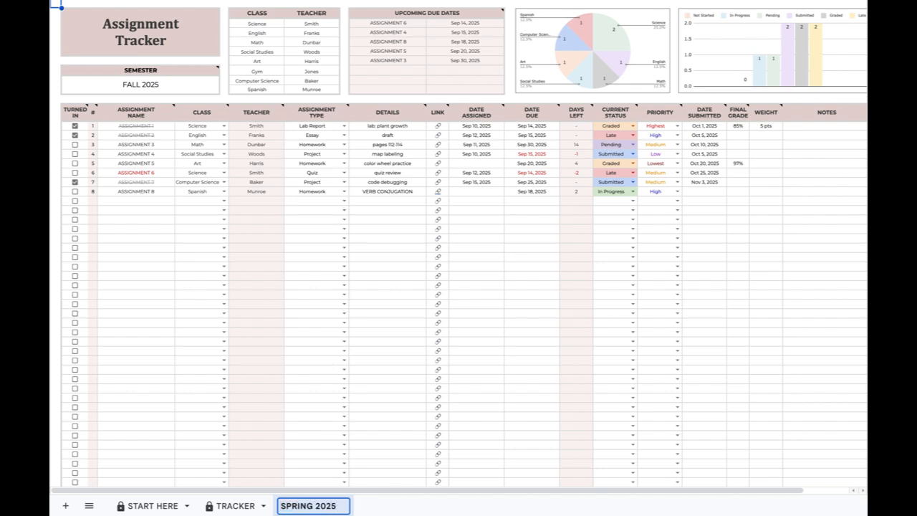
pyautogui.press('Return')
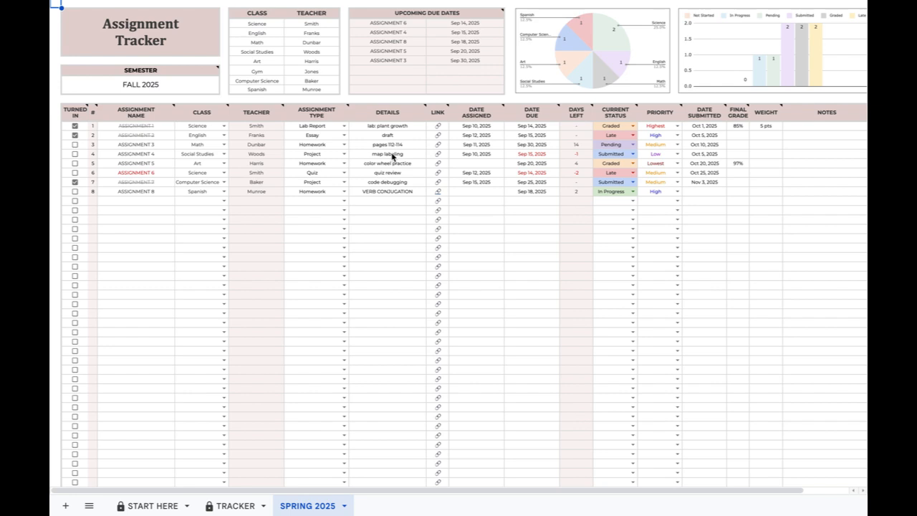
# - Open the START HERE sheet and look over its spreadsheet protection, FAQ and tips & tricks links
pyautogui.click(153, 506)
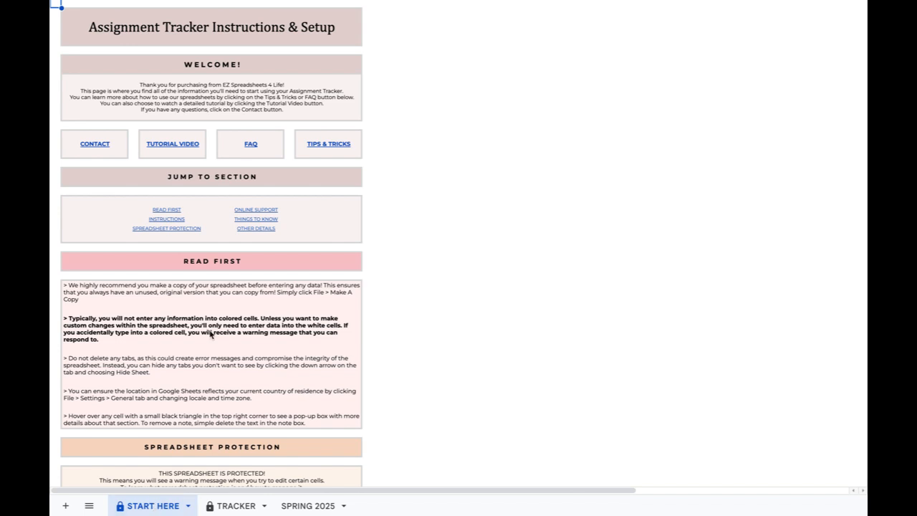
pyautogui.moveTo(191, 232)
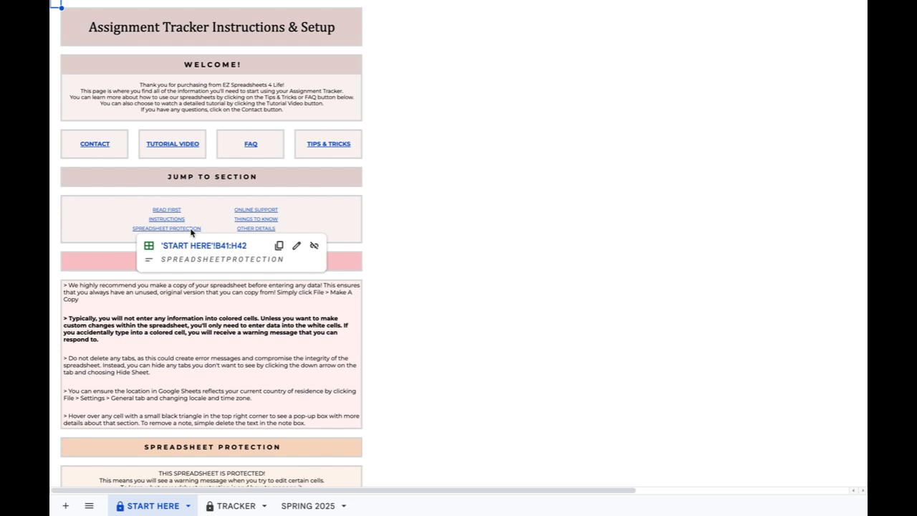
pyautogui.moveTo(265, 147)
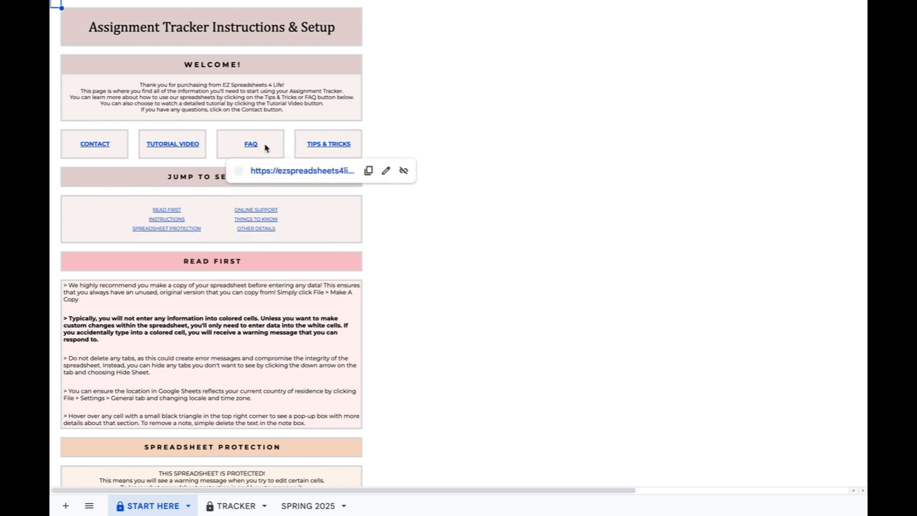
pyautogui.moveTo(337, 150)
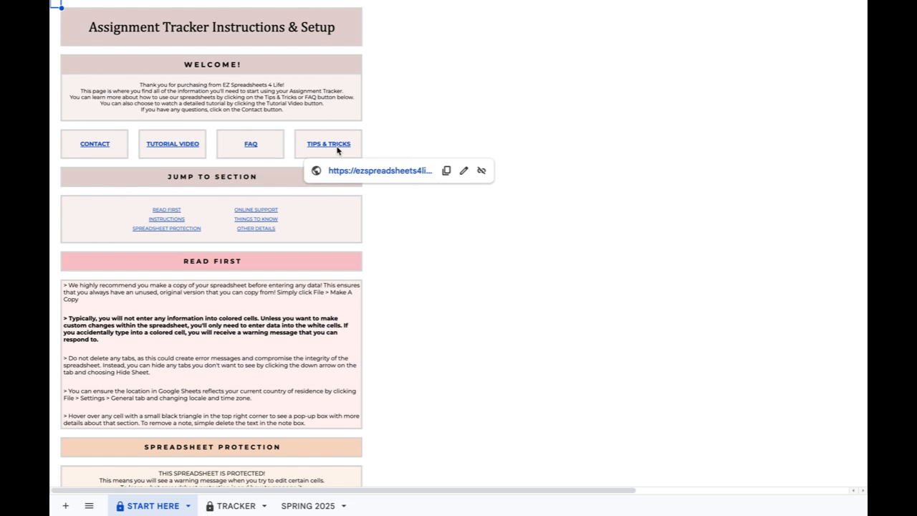